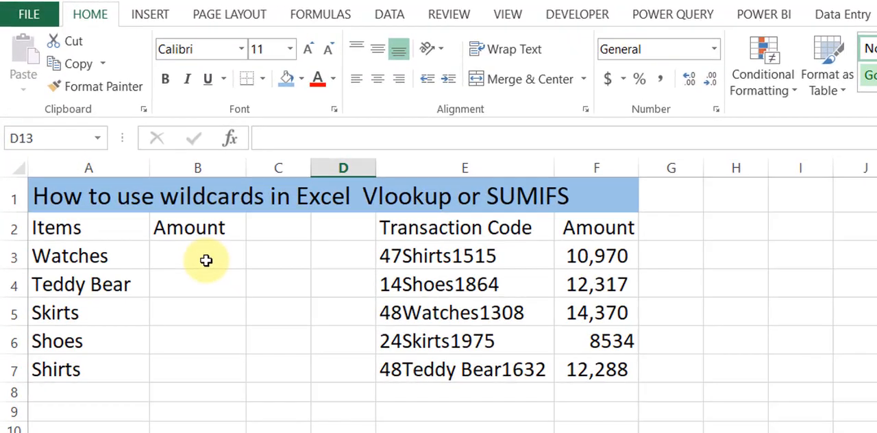
Step: Start a VLOOKUP formula in B3 with the wildcard lookup value "*"&A3&"*"
click(120, 151)
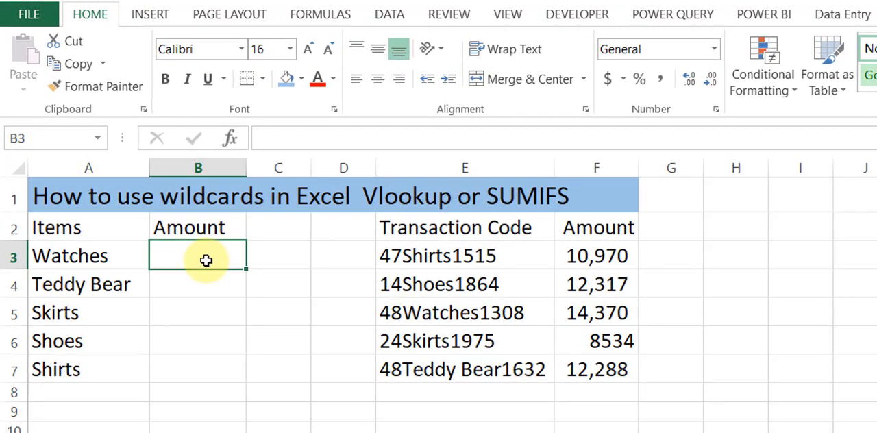
text(=vl)
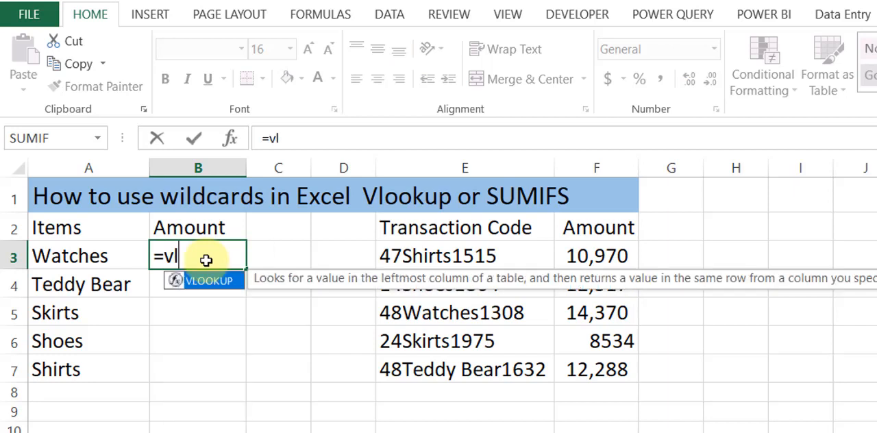
double_click(214, 287)
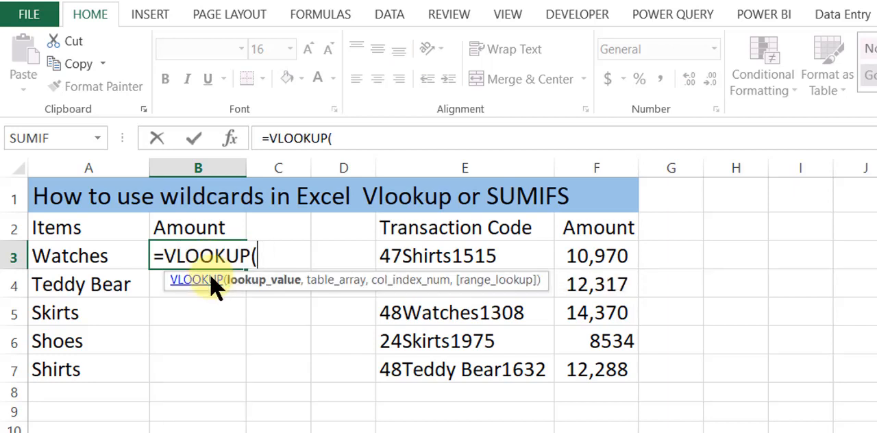
text("*"&)
click(100, 256)
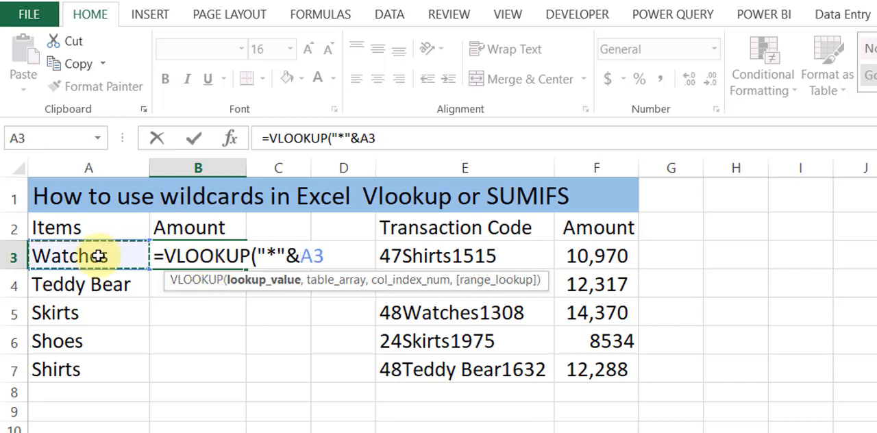
text(&)
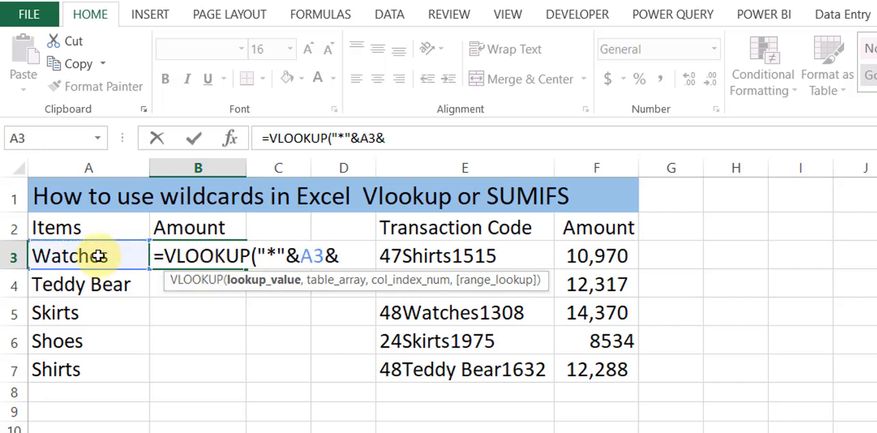
text("*",)
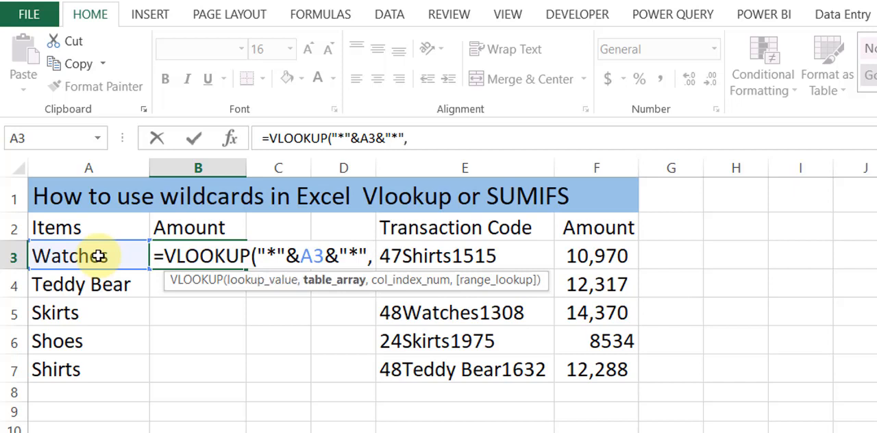
Step: Set the VLOOKUP table array to the transaction codes and amounts as the absolute range $E$3:$F$7
click(414, 254)
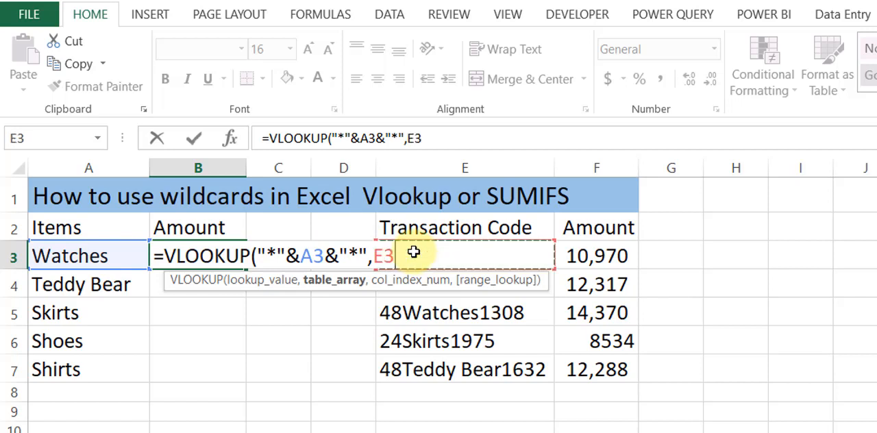
click(586, 255)
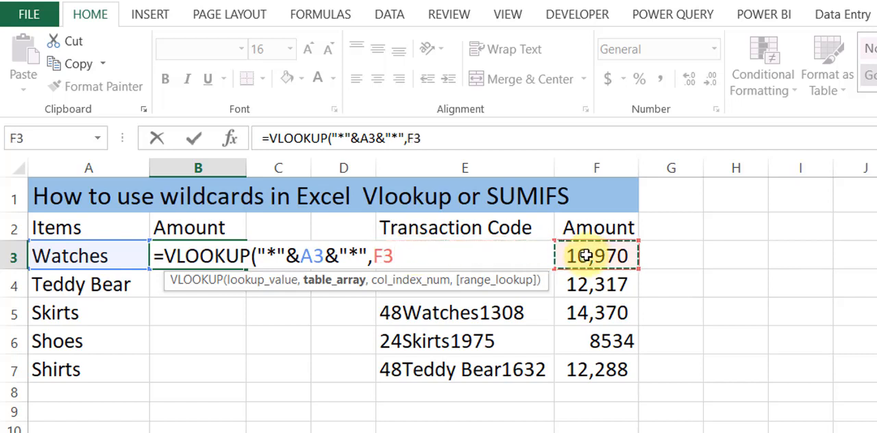
key(shift+Left)
key(shift+Down)
key(shift+Down)
key(shift+Down)
key(shift+Down)
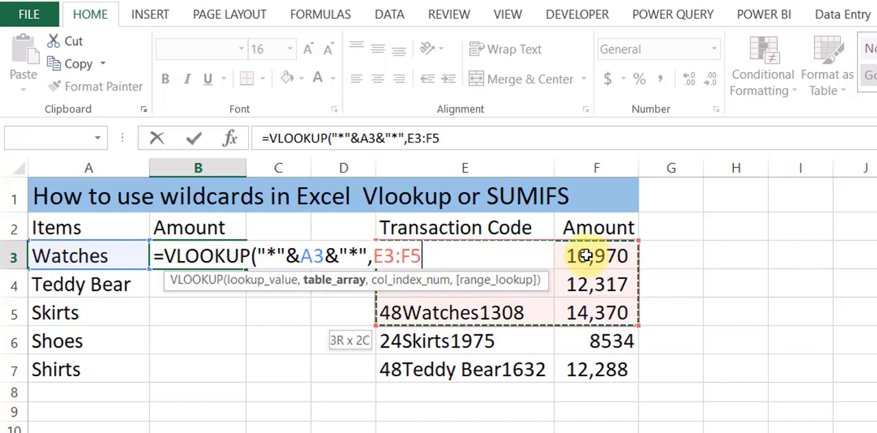
key(F4)
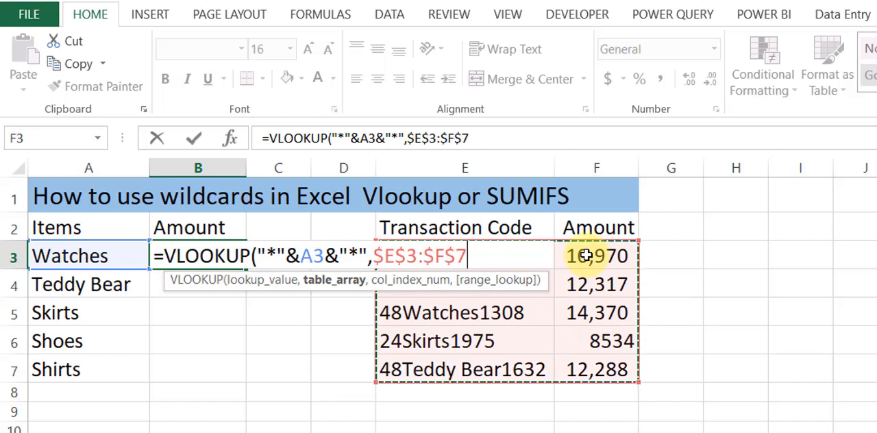
text(,)
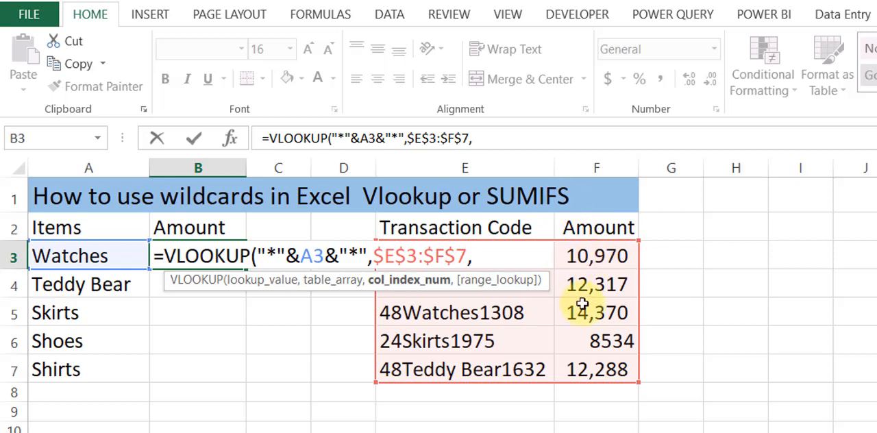
text(2)
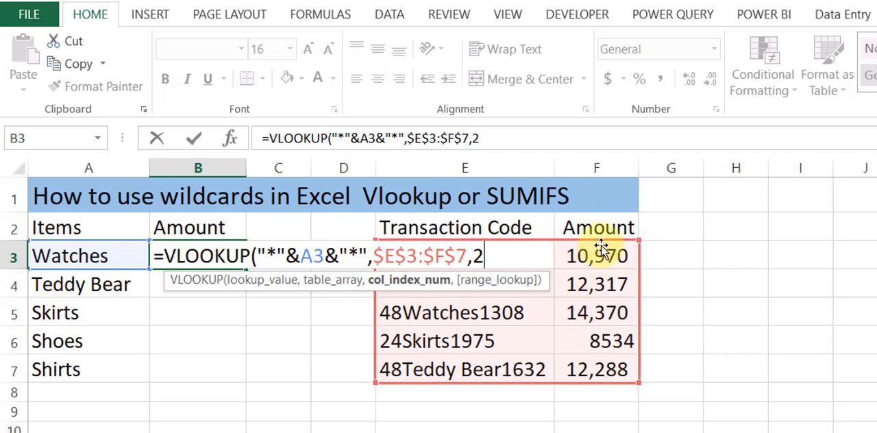
text(,)
text(0))
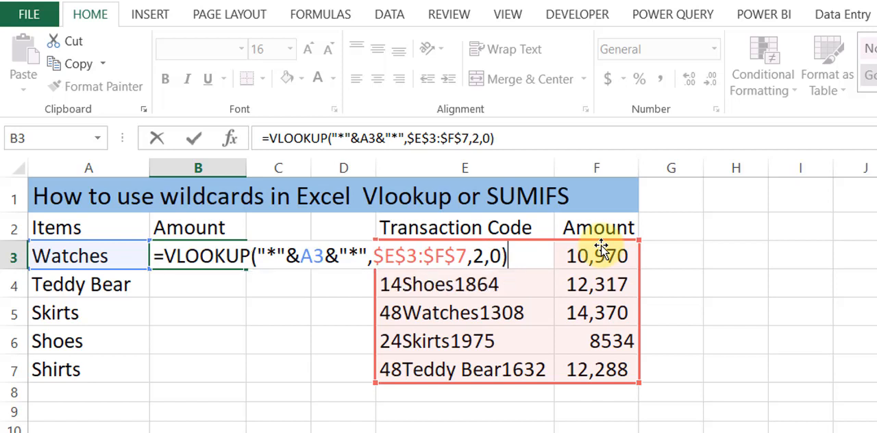
Step: Complete the VLOOKUP in B3 with column index 2 and range lookup 0 for an exact match
key(Return)
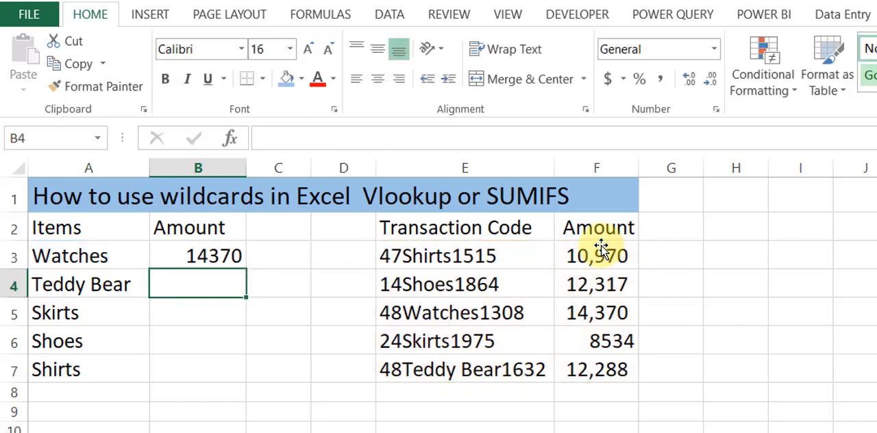
Step: Apply the comma number style to the Watches amount in B3 and widen column B to fit it
click(206, 266)
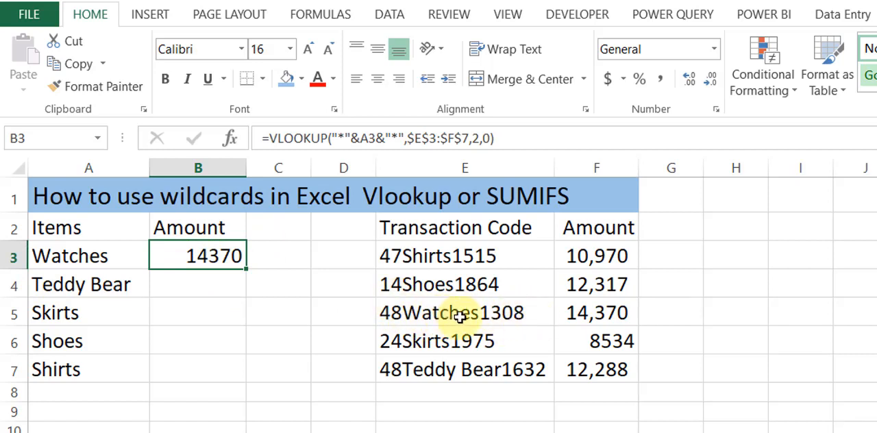
click(574, 313)
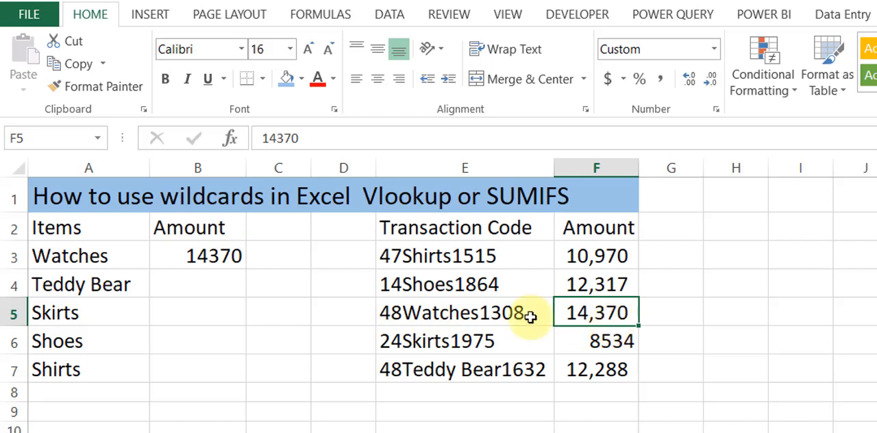
click(196, 256)
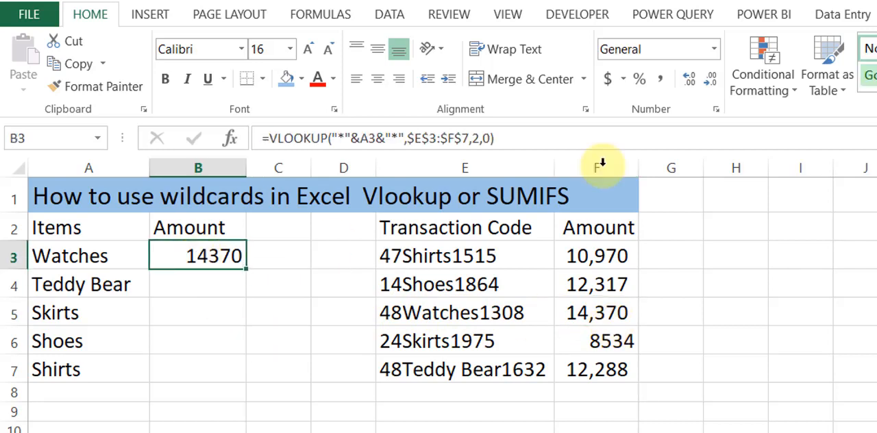
click(662, 80)
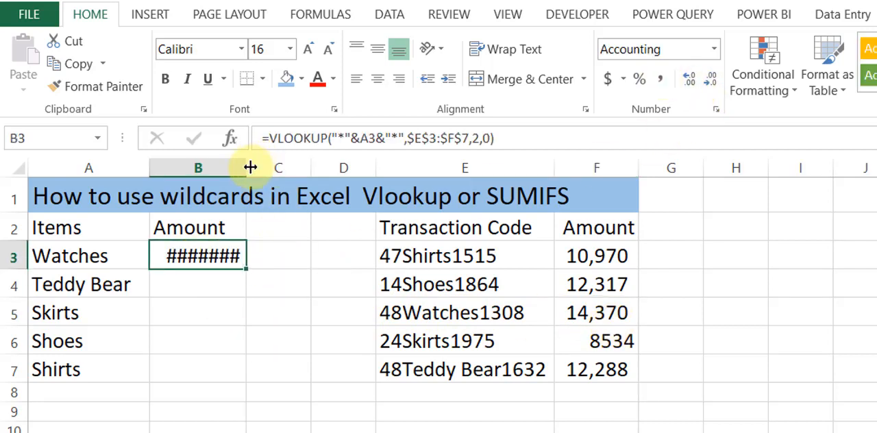
drag(250, 168, 288, 180)
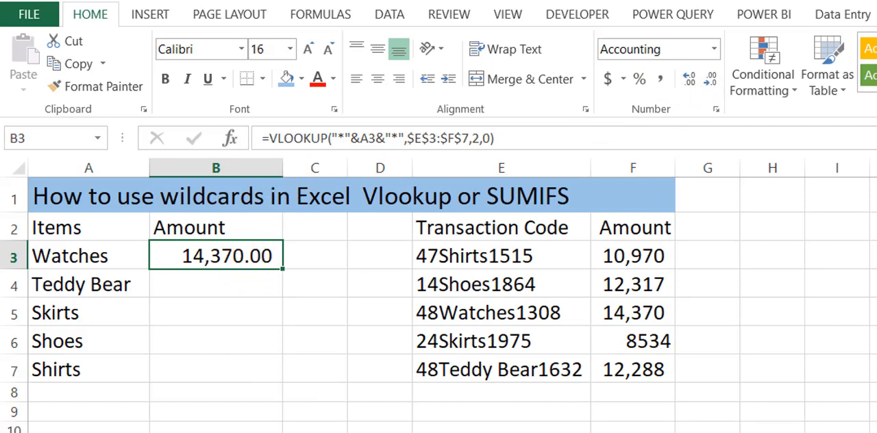
Step: Remove the decimals from B3 and fill its formula down through B7
click(711, 79)
click(710, 80)
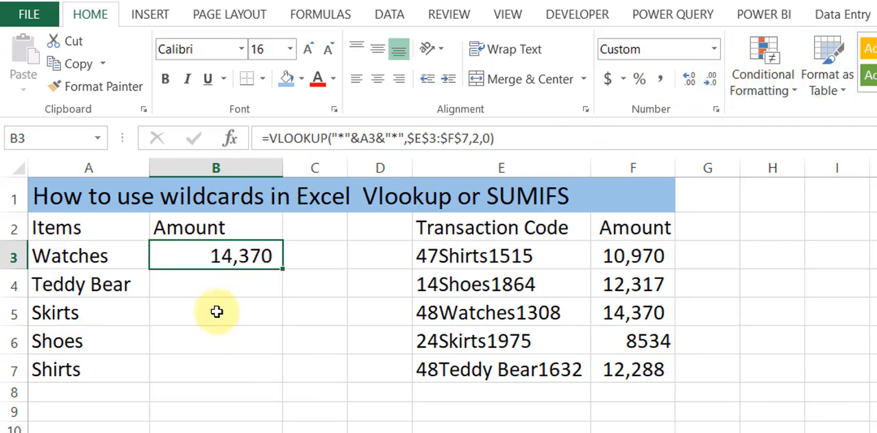
drag(282, 268, 279, 400)
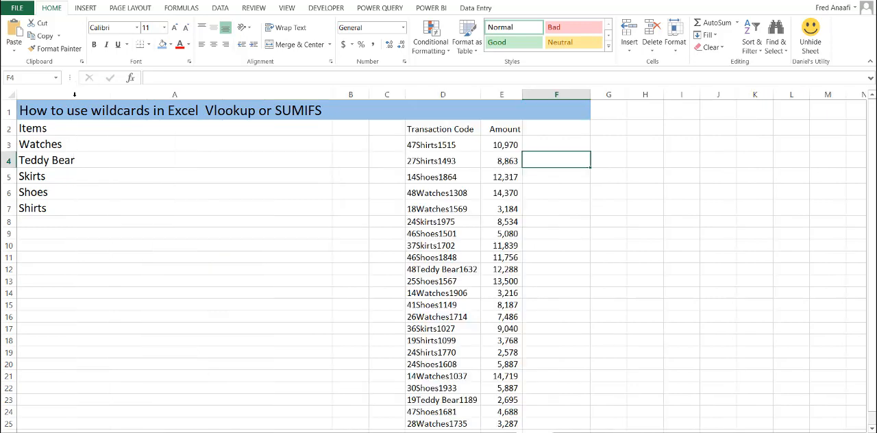
Step: Narrow column A to fit the item names and enter the header Total in B2
drag(331, 94, 80, 96)
click(99, 144)
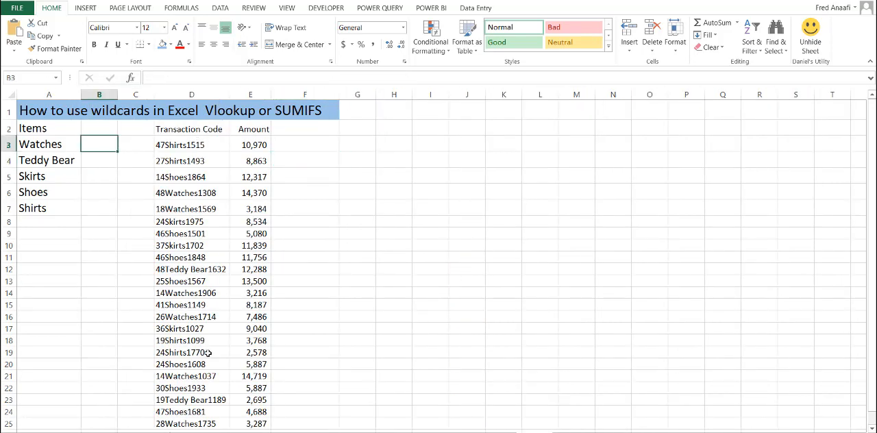
click(93, 131)
text(Total)
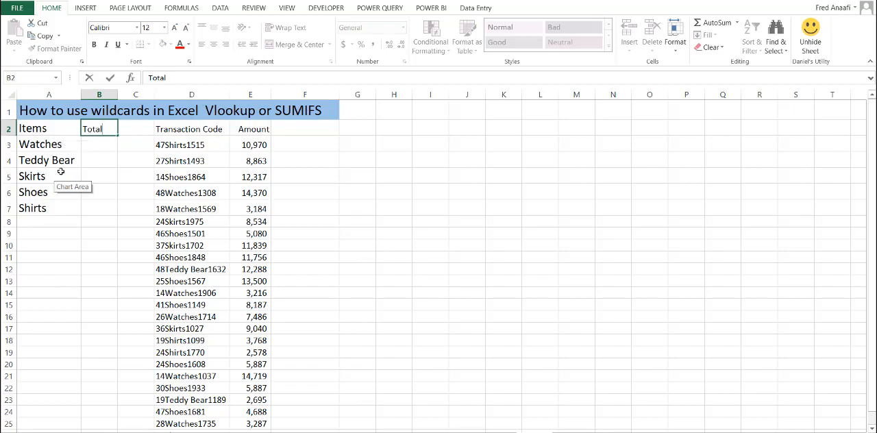
Step: Start a SUMIFS formula in B3 with the amounts $E$3:$E$26 as the absolute sum range
click(99, 147)
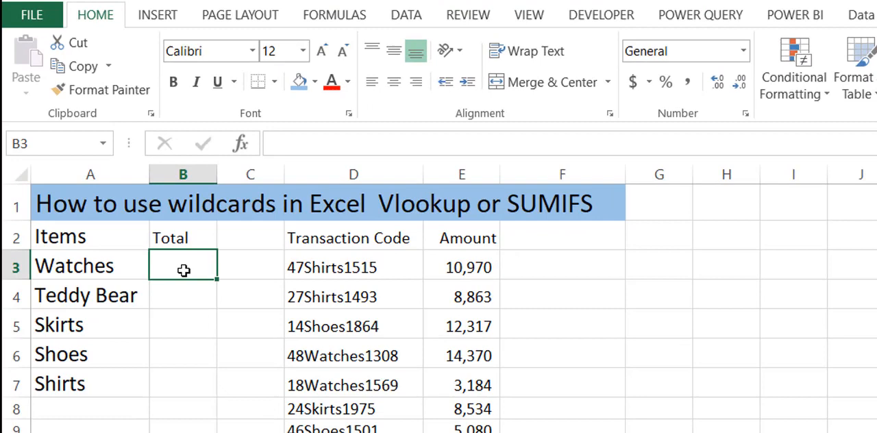
text(=sumifs)
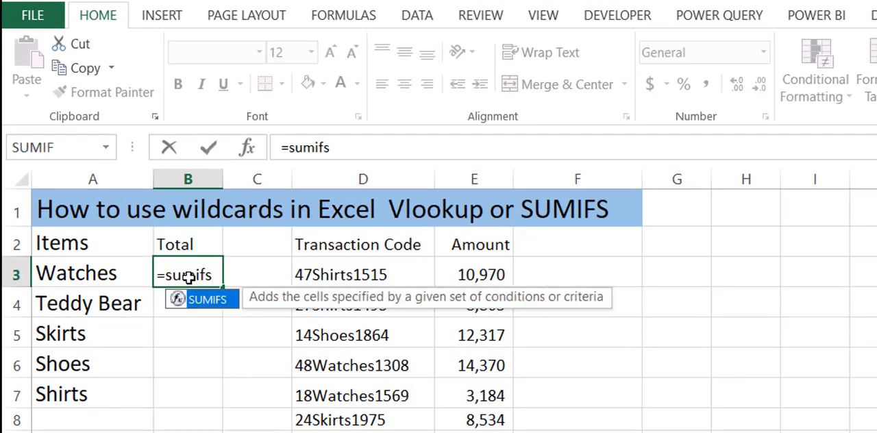
text(()
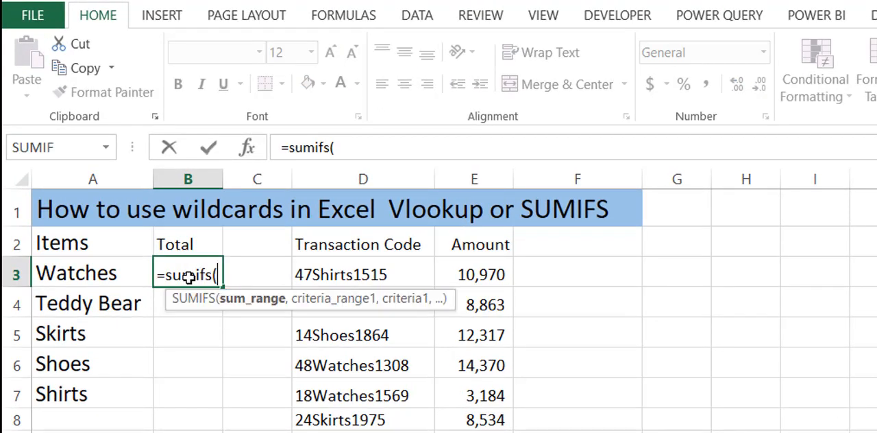
click(492, 274)
key(ctrl+shift+Down)
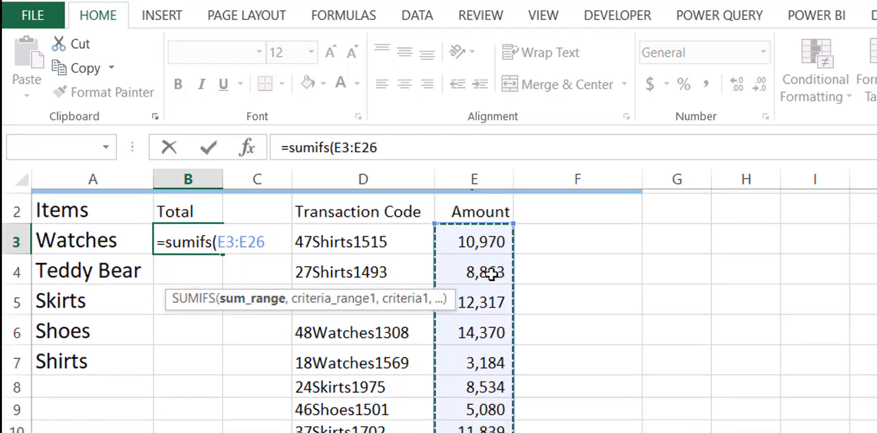
key(F4)
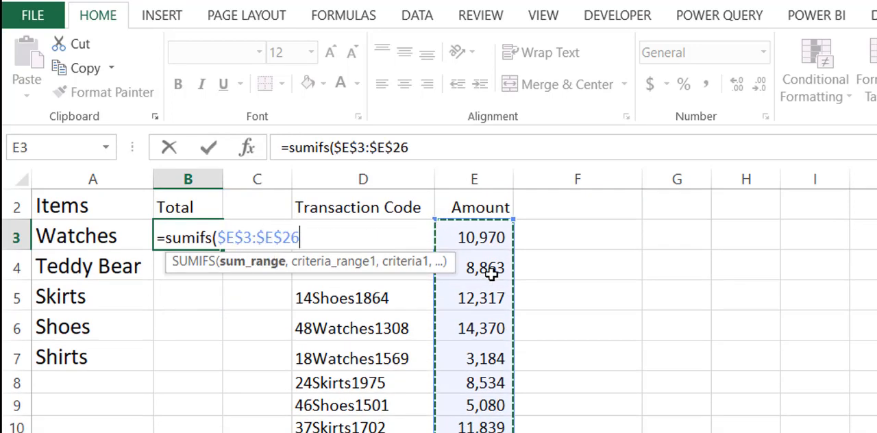
text(,)
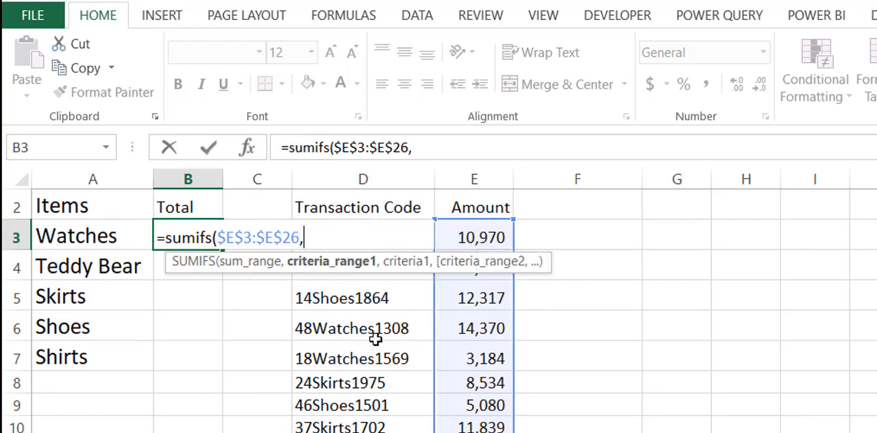
Step: Set the SUMIFS criteria range to the transaction codes as the absolute range $D$3:$D$26
click(474, 238)
key(Left)
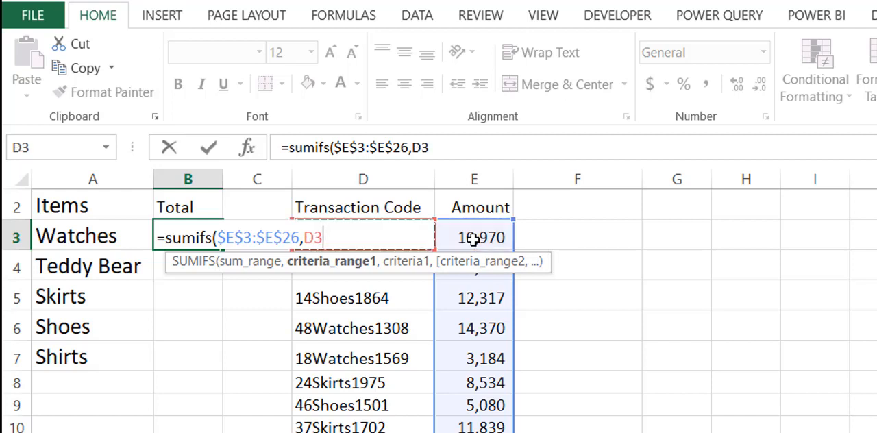
key(ctrl+shift+Down)
key(F4)
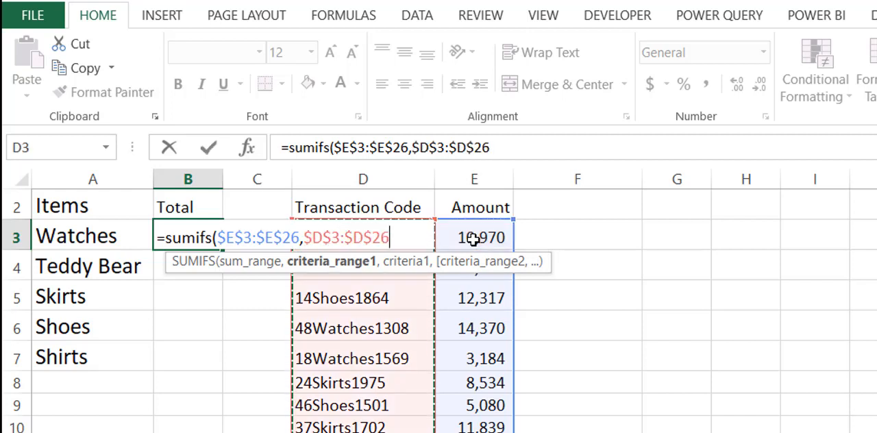
text(,)
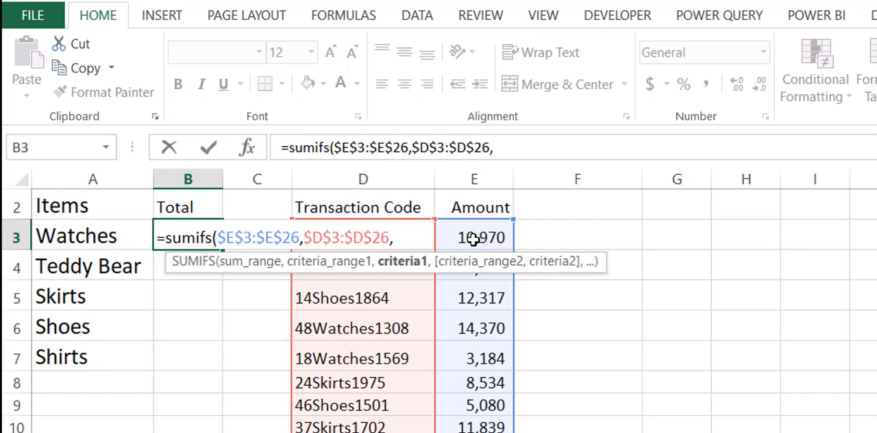
text("*"&)
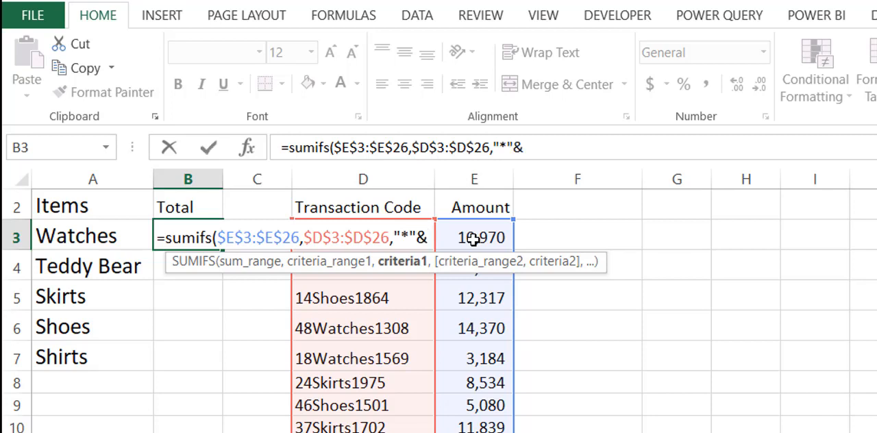
Step: Complete the SUMIFS formula in B3 with the wildcard criteria "*"&A3&"*" to match codes containing the item name
click(109, 236)
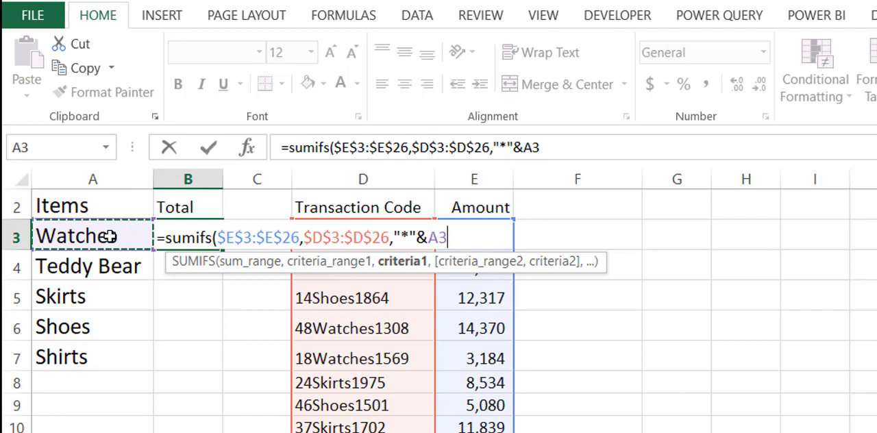
text(&")
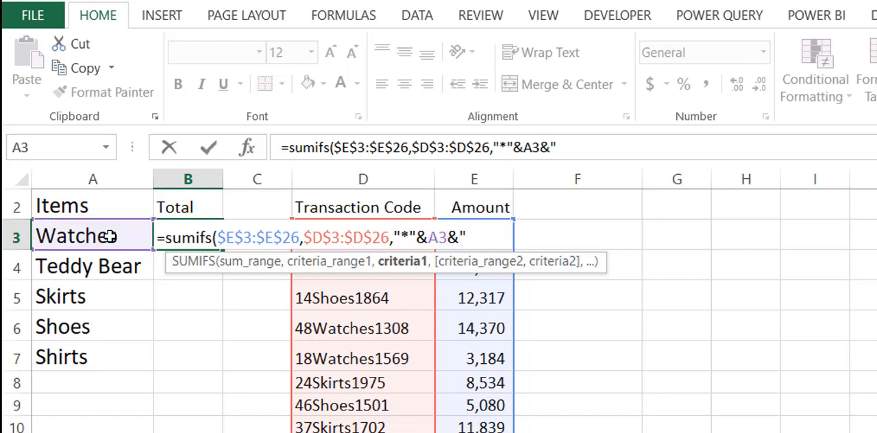
text(*"))
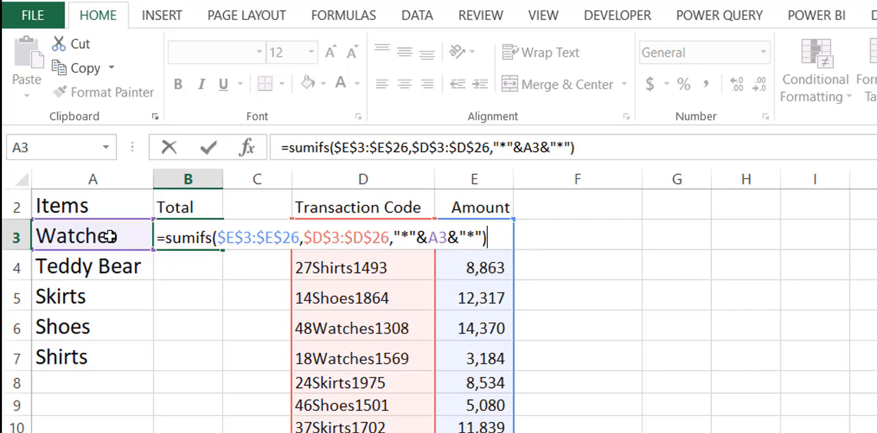
key(Return)
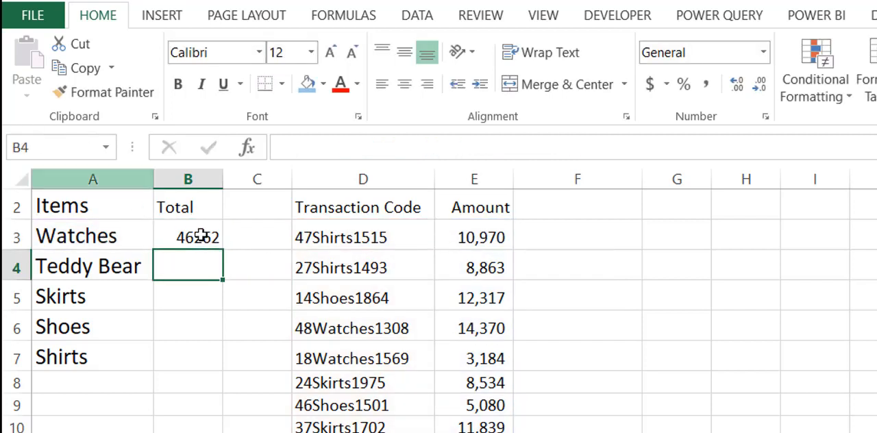
Step: Fill the SUMIFS formula from B3 down through B7 and format the totals in Comma style without decimals
click(200, 236)
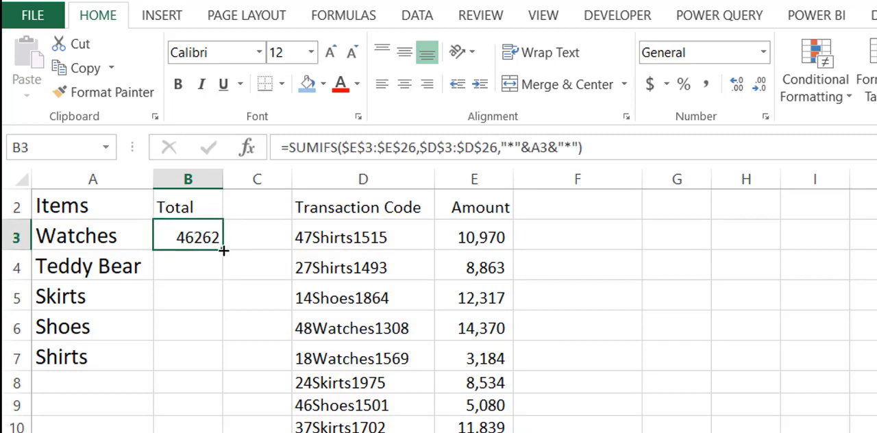
drag(223, 250, 223, 368)
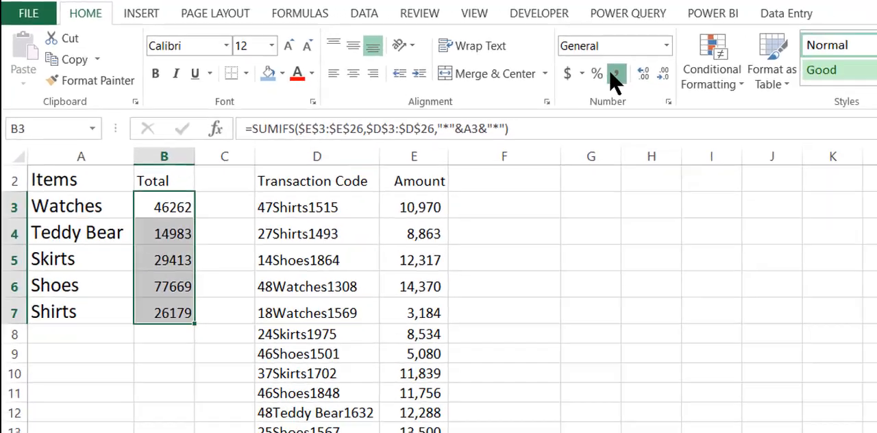
click(615, 77)
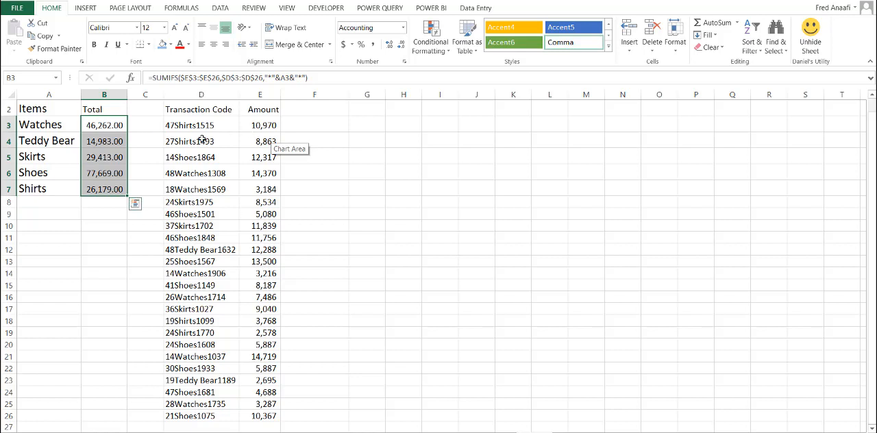
click(401, 44)
click(401, 44)
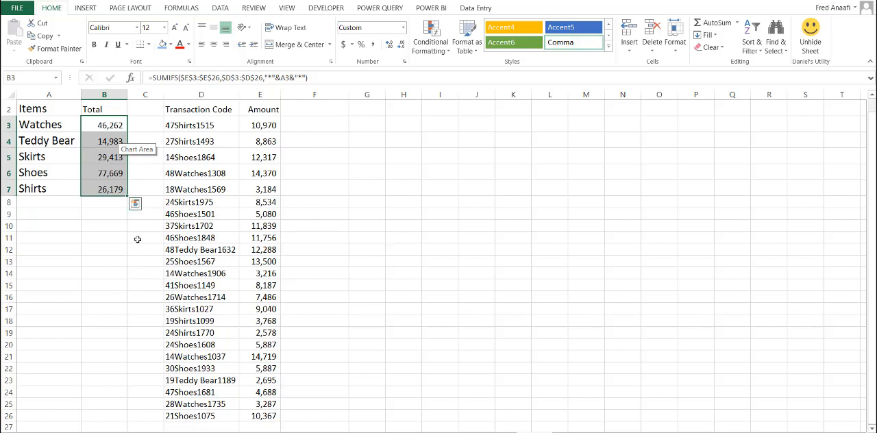
scroll(873, 157, up, 2)
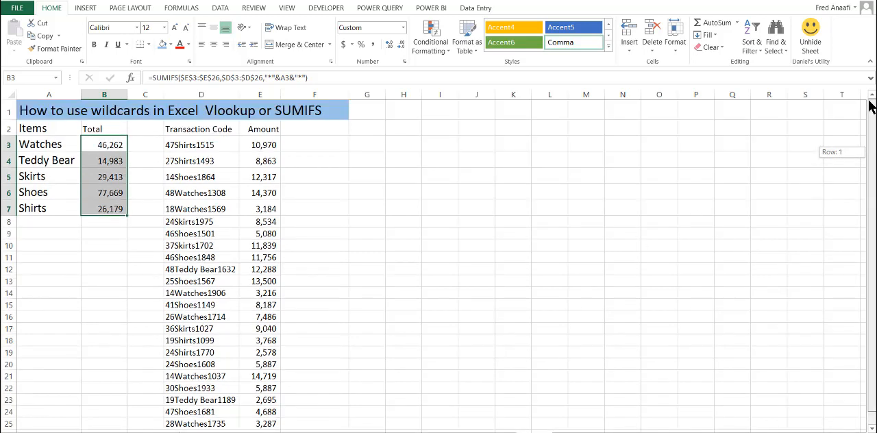
click(346, 213)
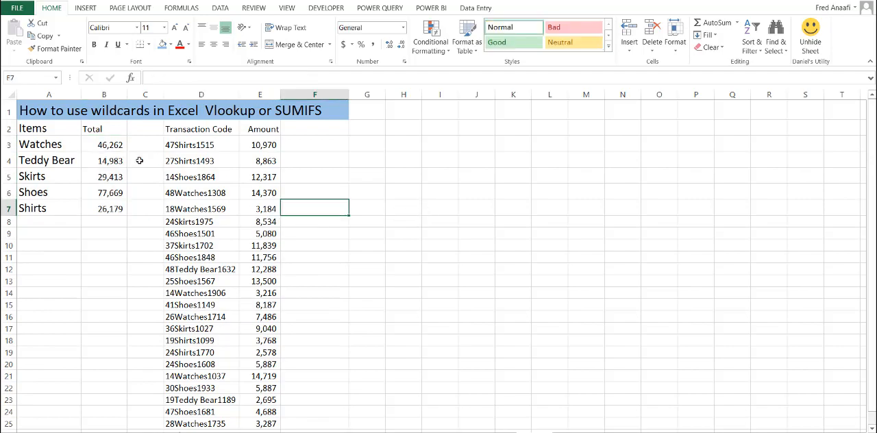